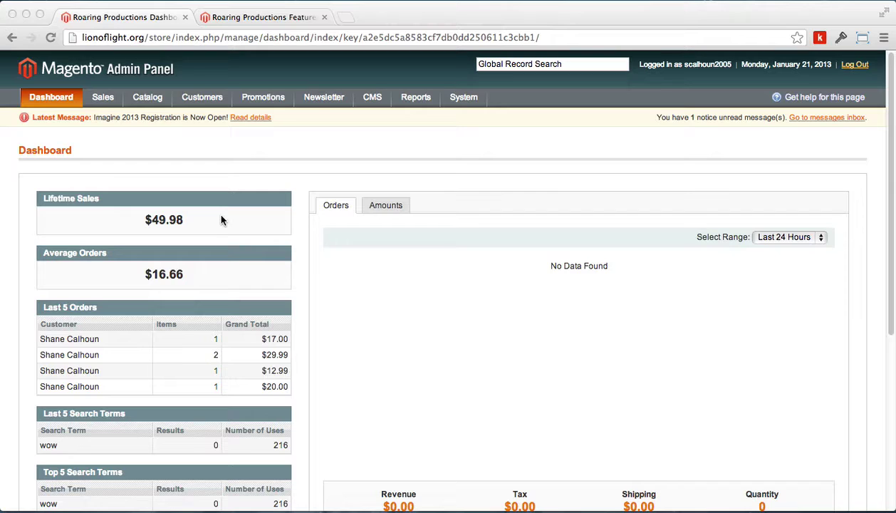
Step: Open the Logo static block with identifier header_logo for editing
click(390, 76)
mouse_move(372, 104)
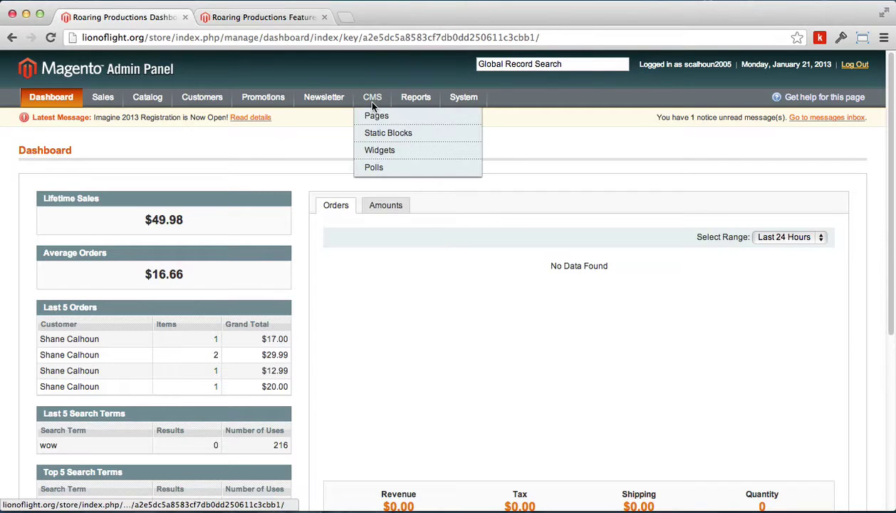
click(376, 135)
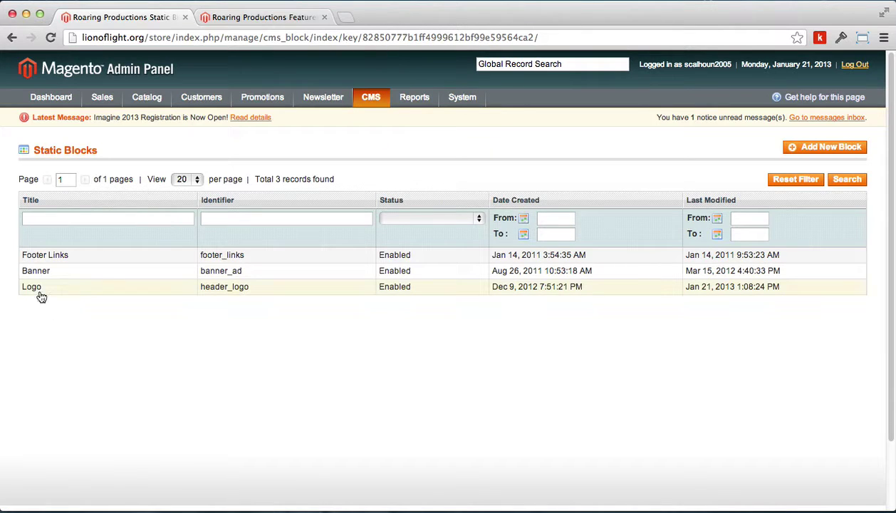
click(247, 288)
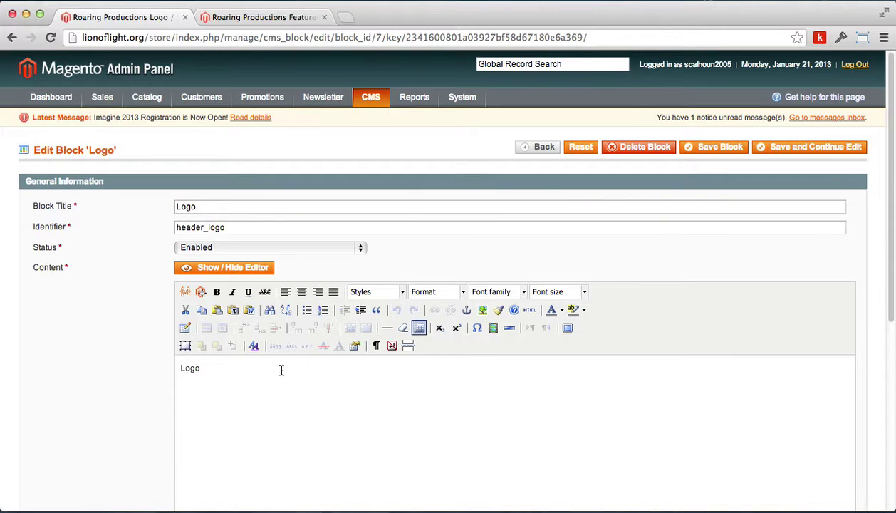
Step: Delete the placeholder text from the block content and switch the content to the plain HTML editor
scroll(281, 370, down, 1)
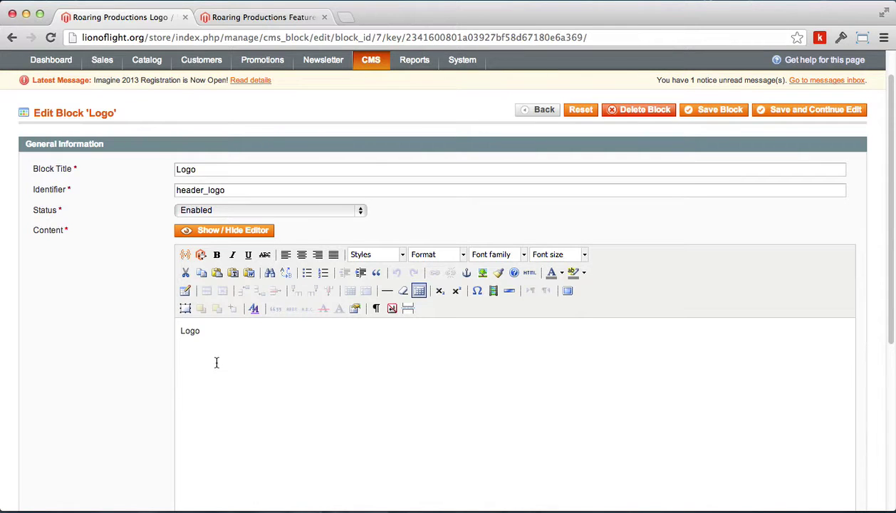
drag(201, 331, 160, 327)
key(BackSpace)
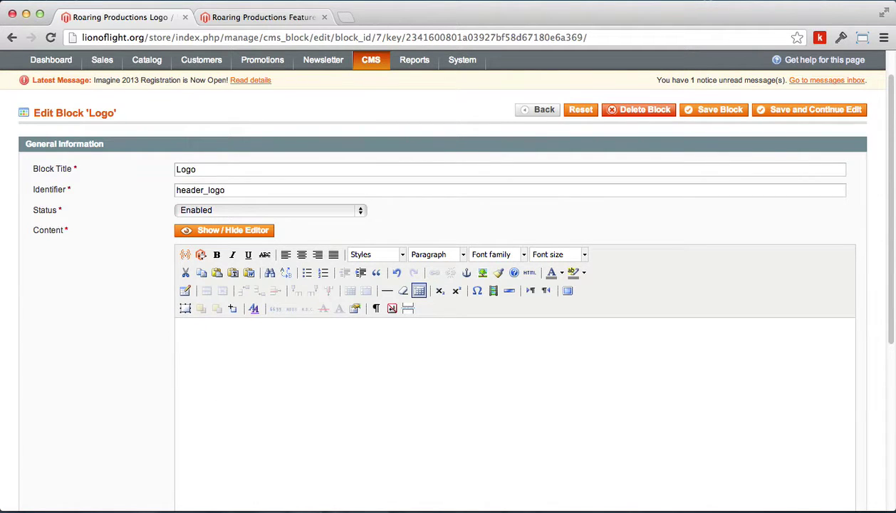
click(232, 234)
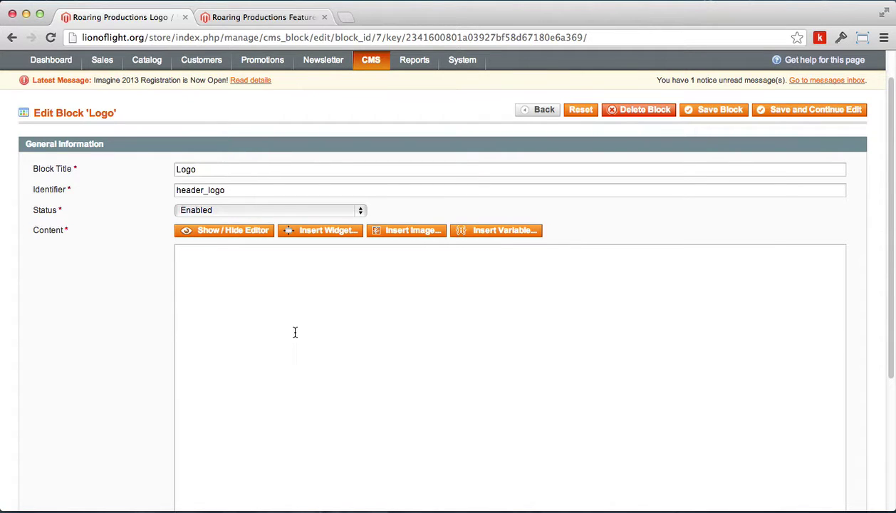
Step: Upload fire_church_logo_v3-1.png from the Desktop to the media storage through the block's image insertion
click(403, 235)
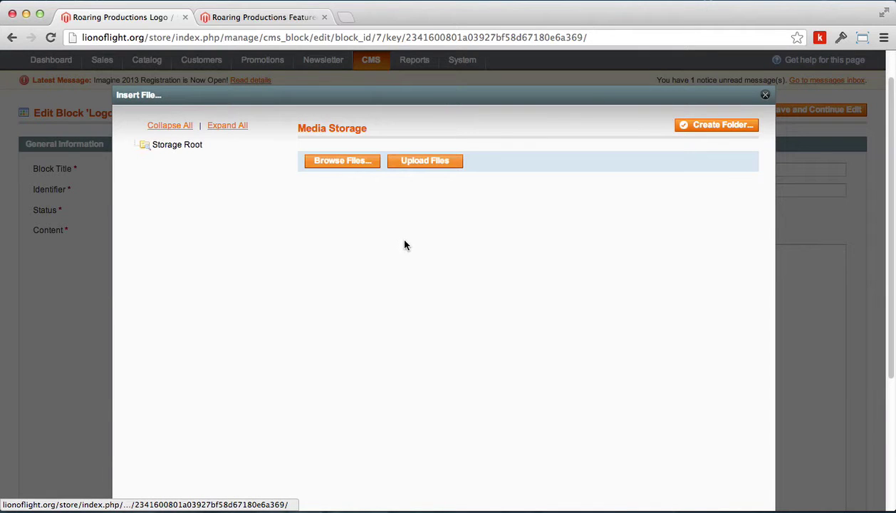
click(345, 161)
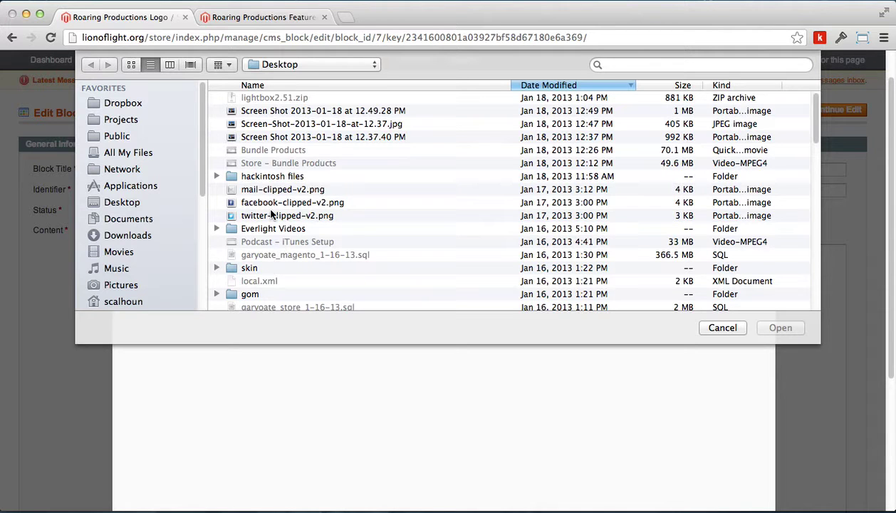
scroll(263, 248, down, 8)
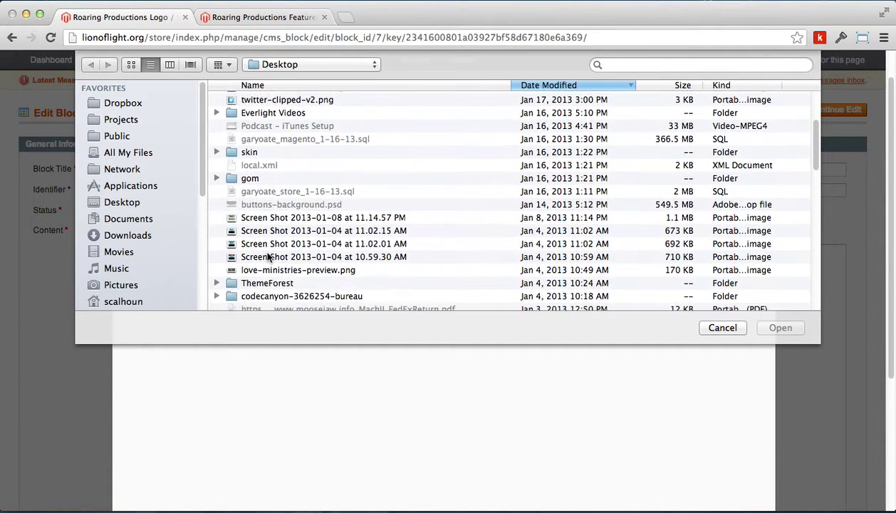
click(265, 244)
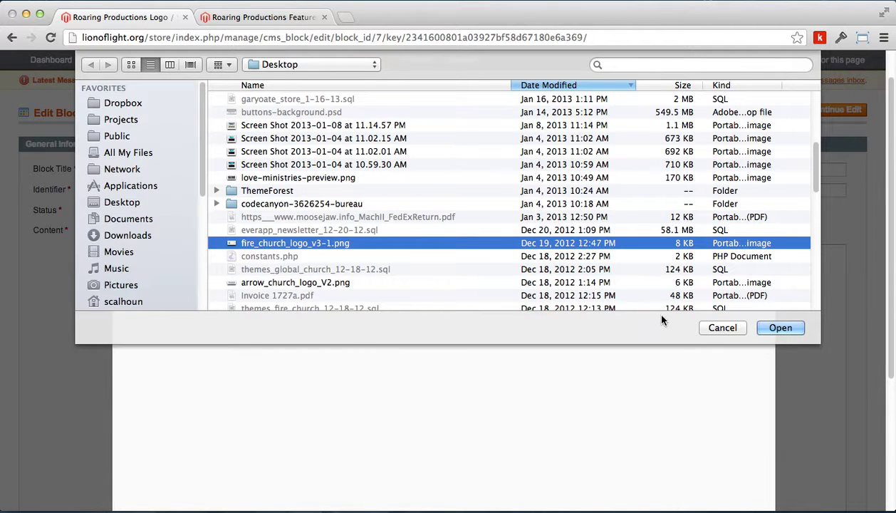
click(778, 328)
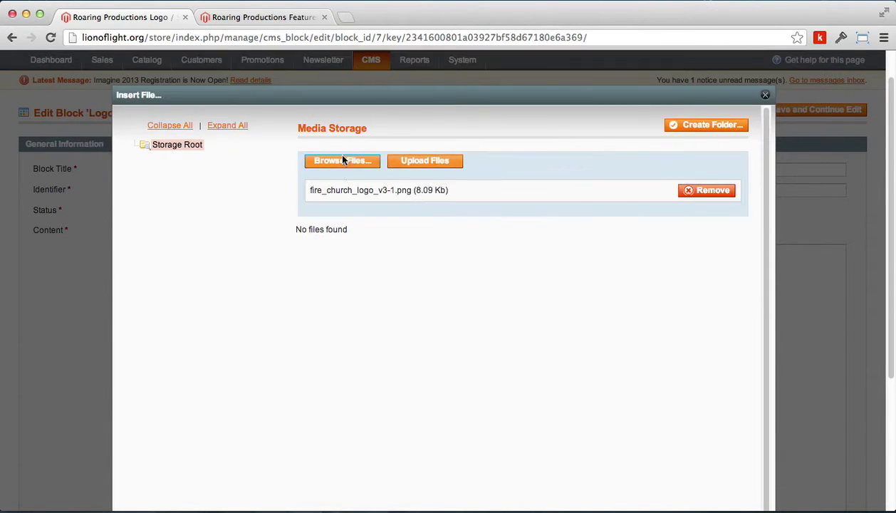
click(433, 163)
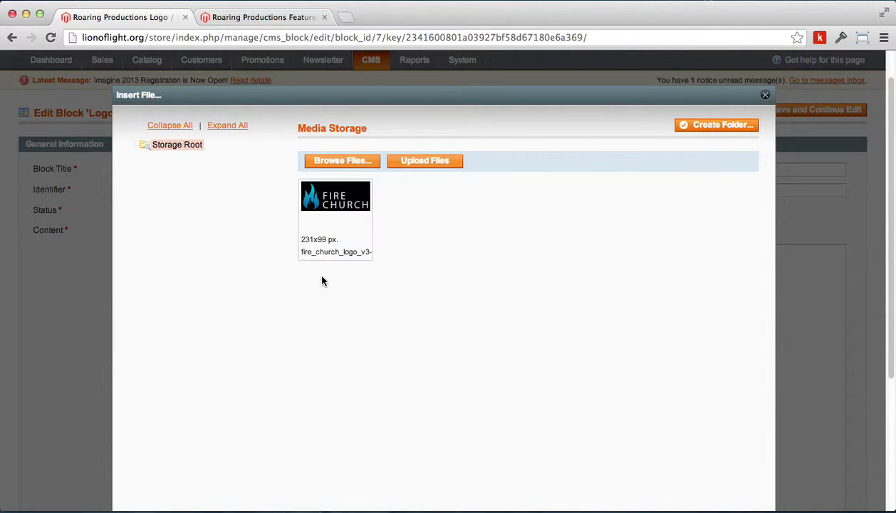
Step: Insert the uploaded Fire Church logo into the block content and return to the visual editor
click(351, 205)
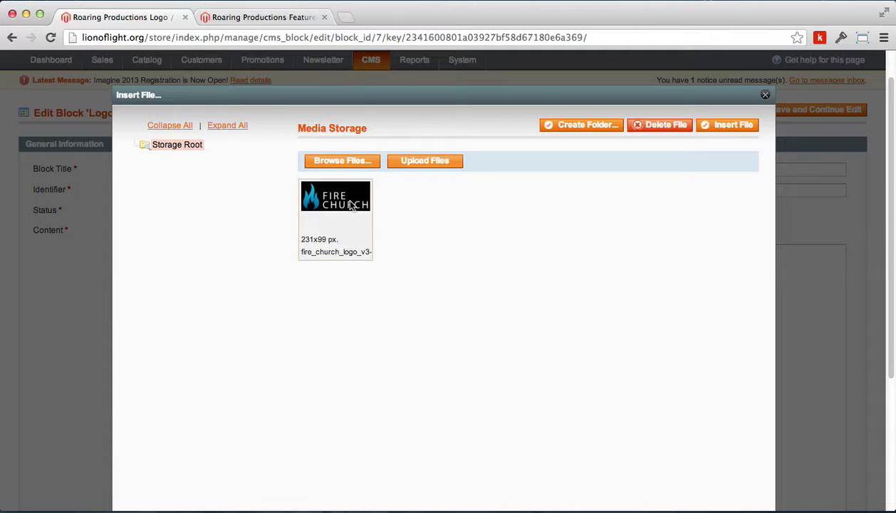
click(723, 136)
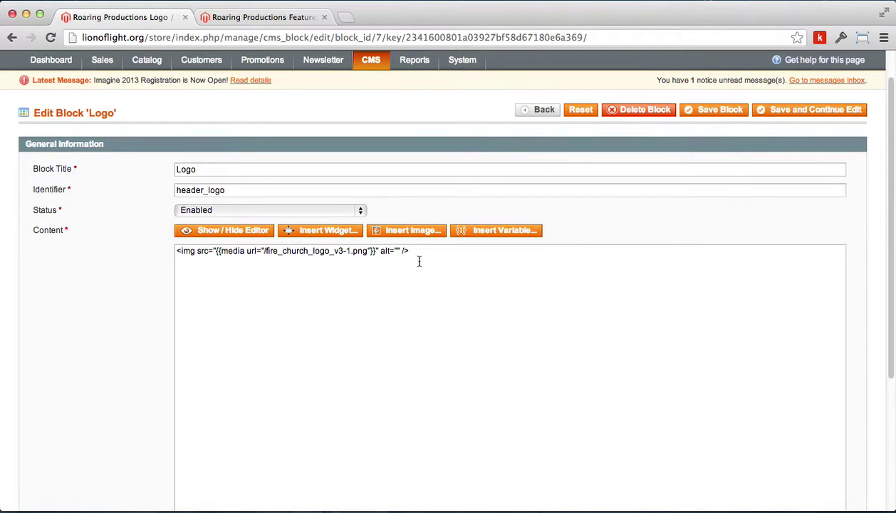
drag(412, 251, 131, 261)
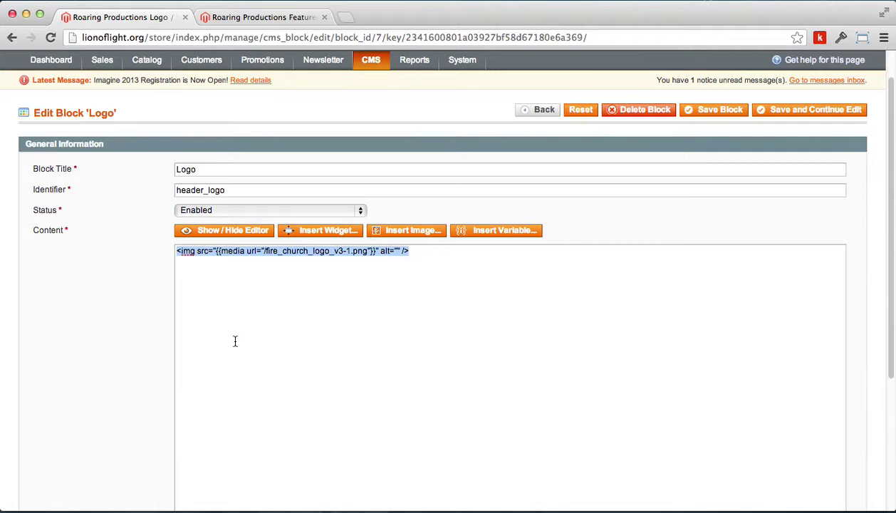
click(223, 232)
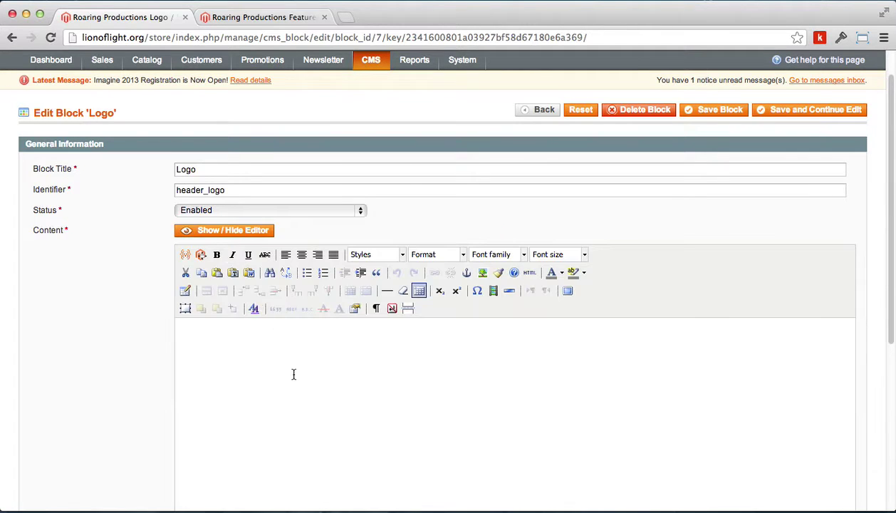
Step: Select the content to check the inserted logo, and save the Logo block while keeping it open for editing
click(311, 402)
key(ctrl+a)
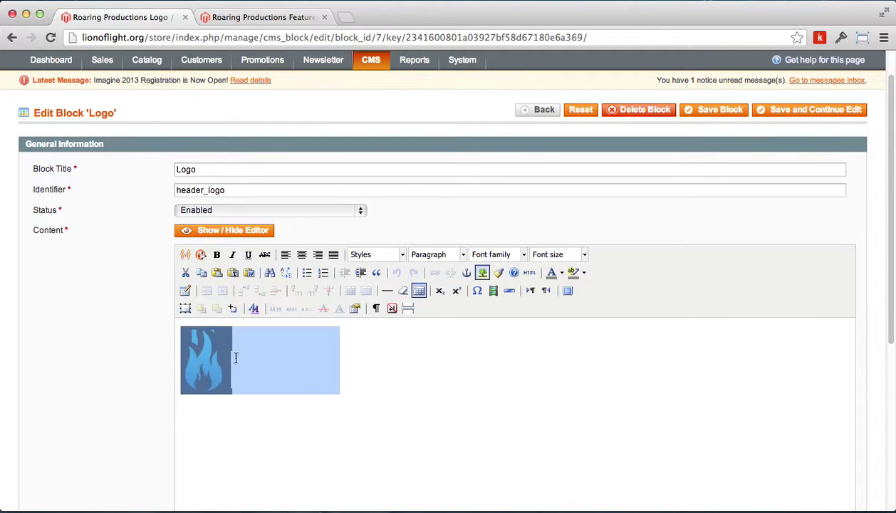
click(347, 421)
key(ctrl+a)
click(813, 110)
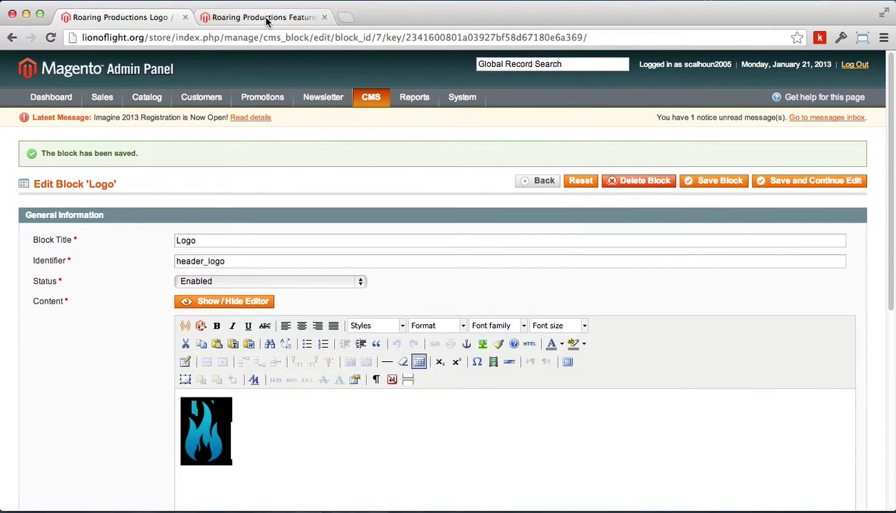
Step: Reload the storefront to check the header logo, and select the logo image back in the Logo block's content
click(265, 17)
click(200, 37)
click(48, 38)
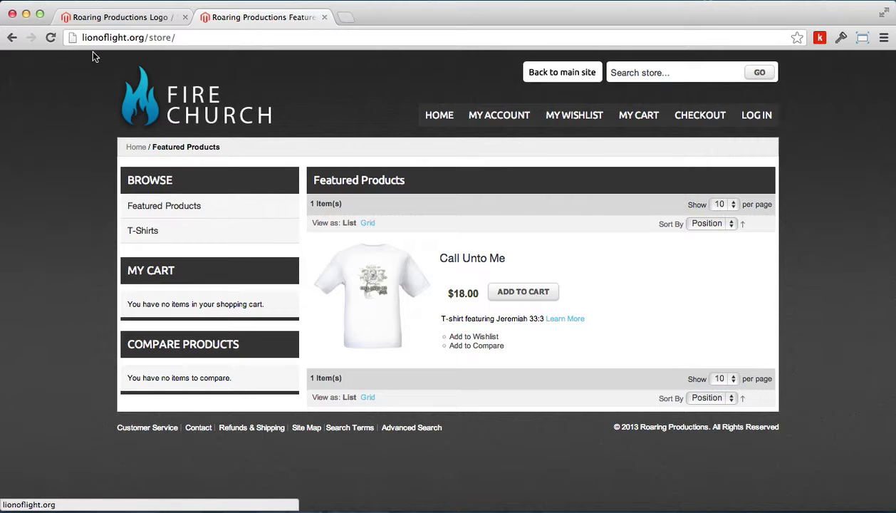
click(118, 20)
click(221, 427)
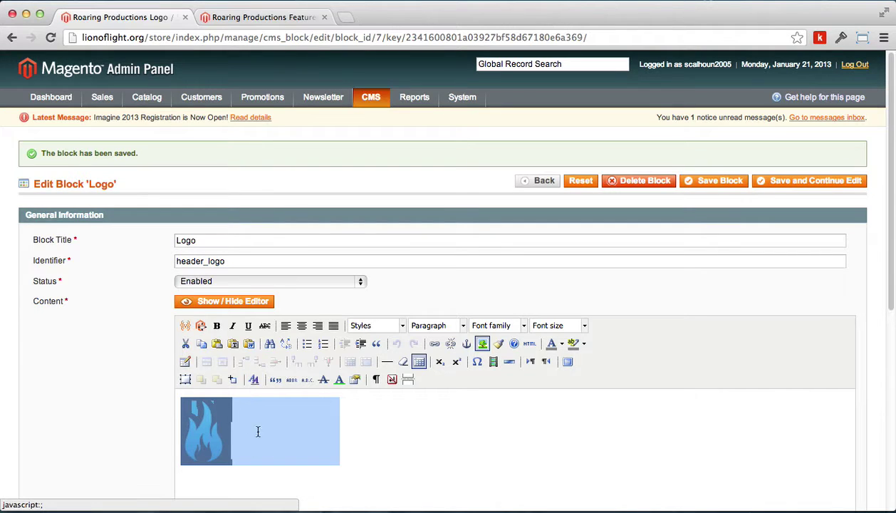
click(254, 381)
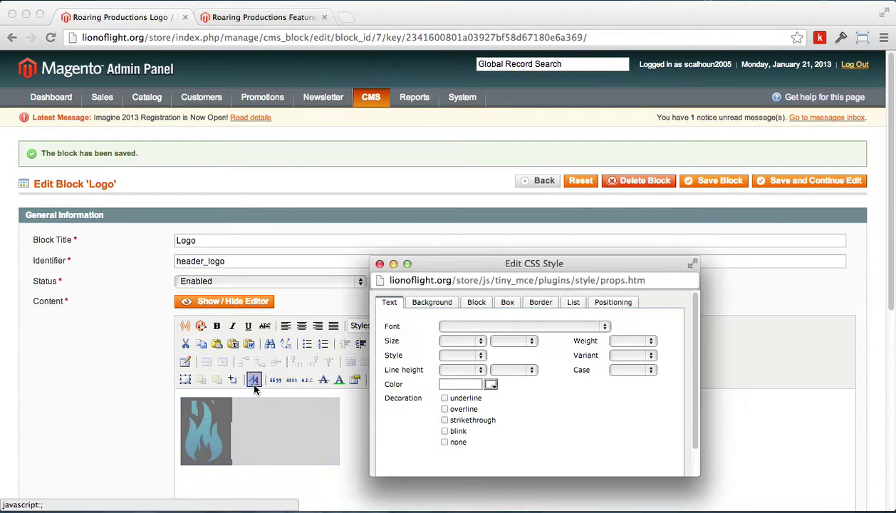
click(506, 306)
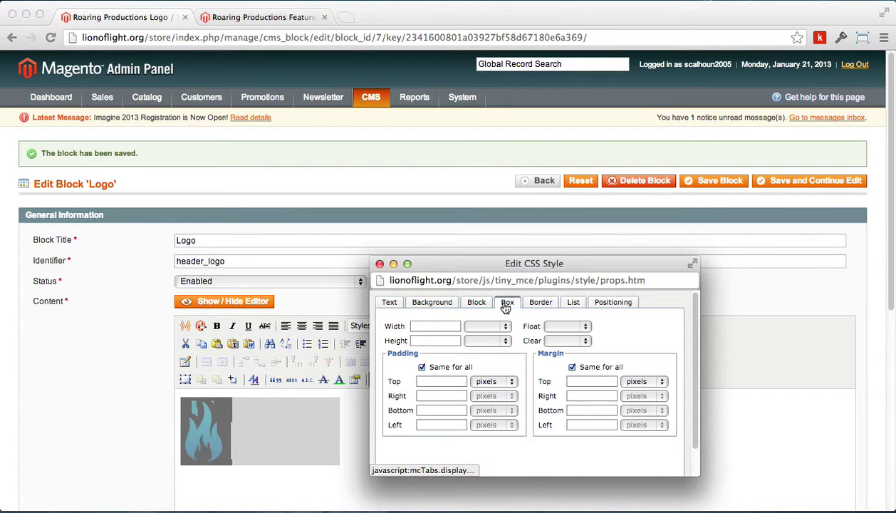
click(571, 367)
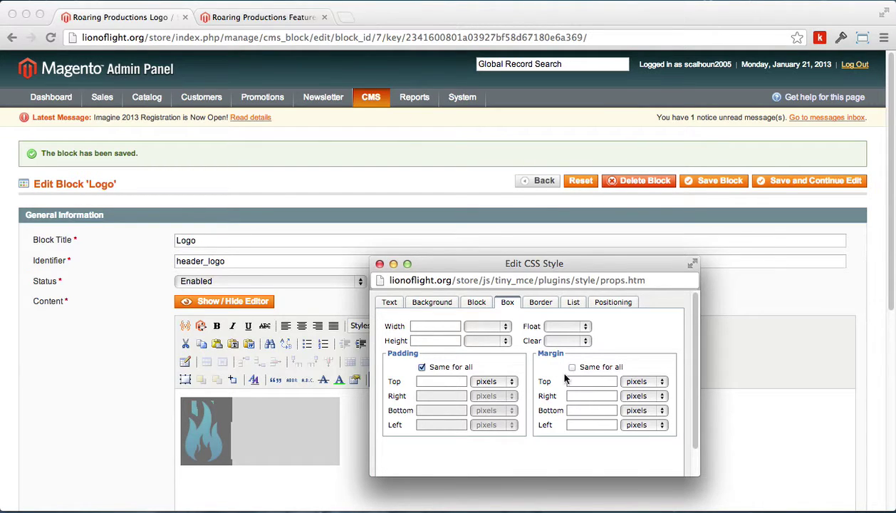
click(265, 22)
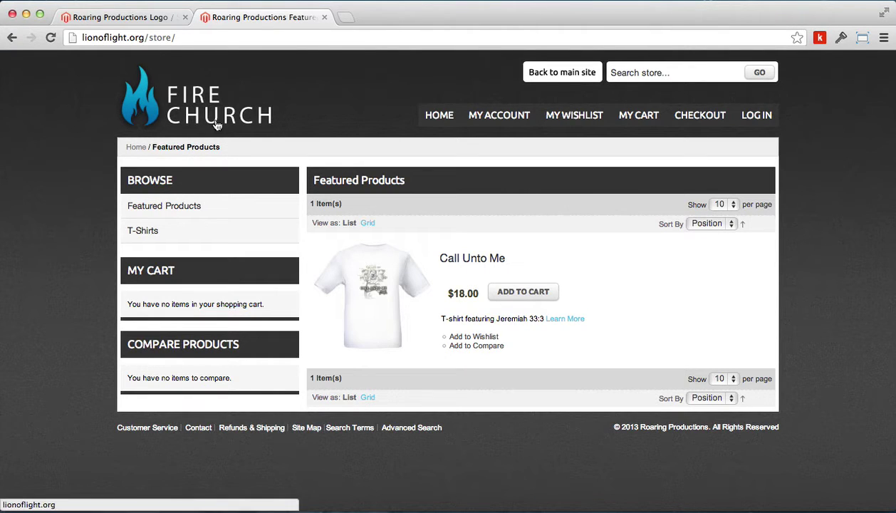
click(134, 18)
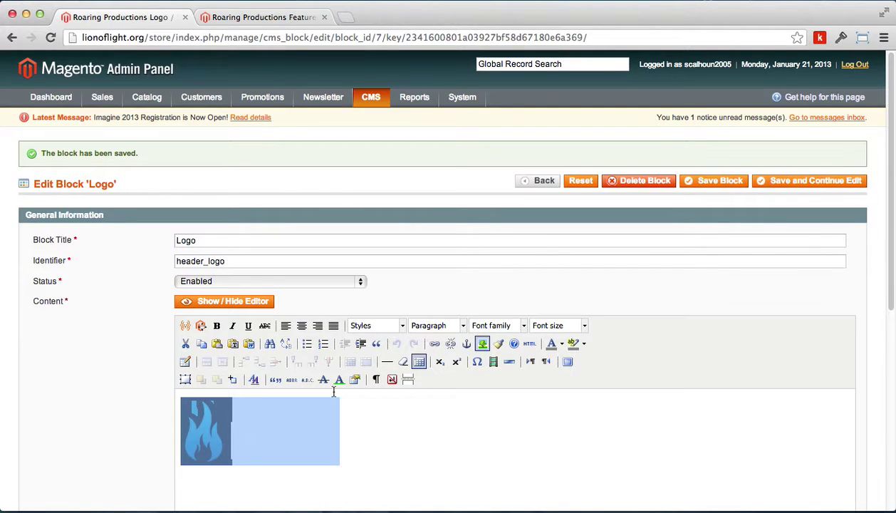
Step: Give the selected logo image a CSS top margin of -10 pixels, without applying the same margin to all sides
click(254, 379)
drag(547, 267, 311, 83)
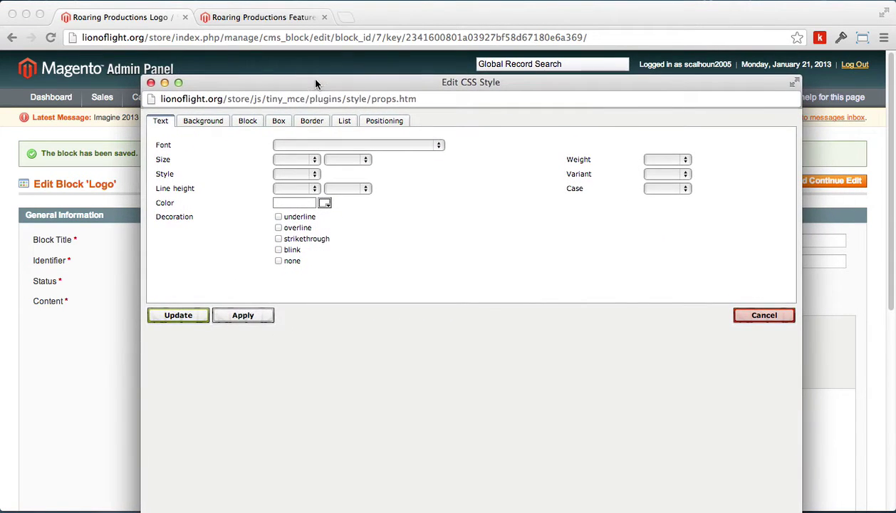
click(279, 122)
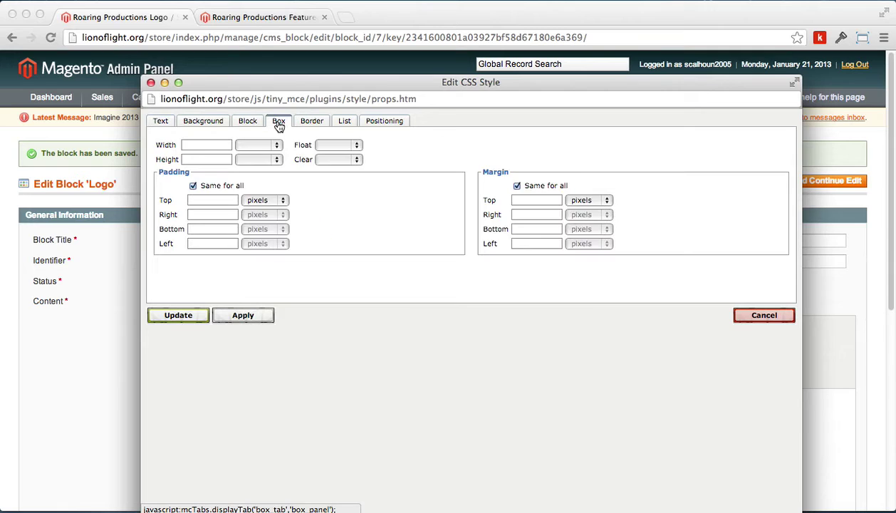
click(517, 186)
click(535, 200)
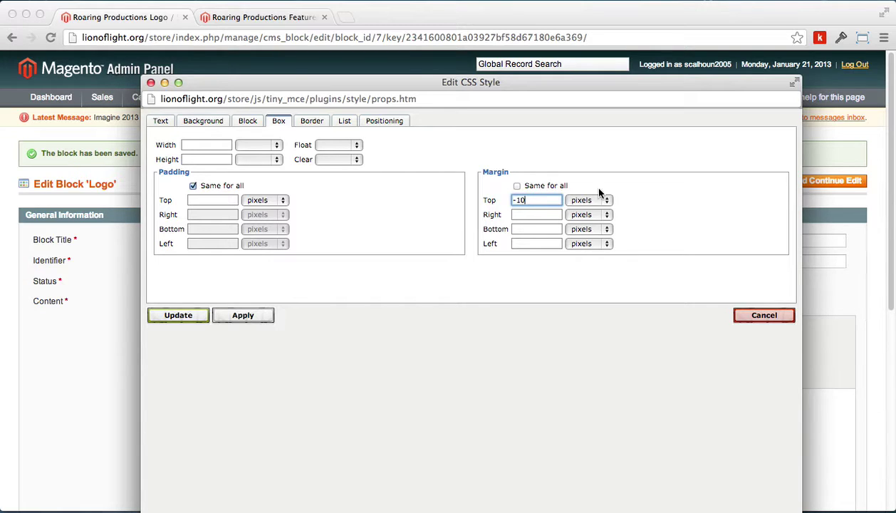
click(170, 318)
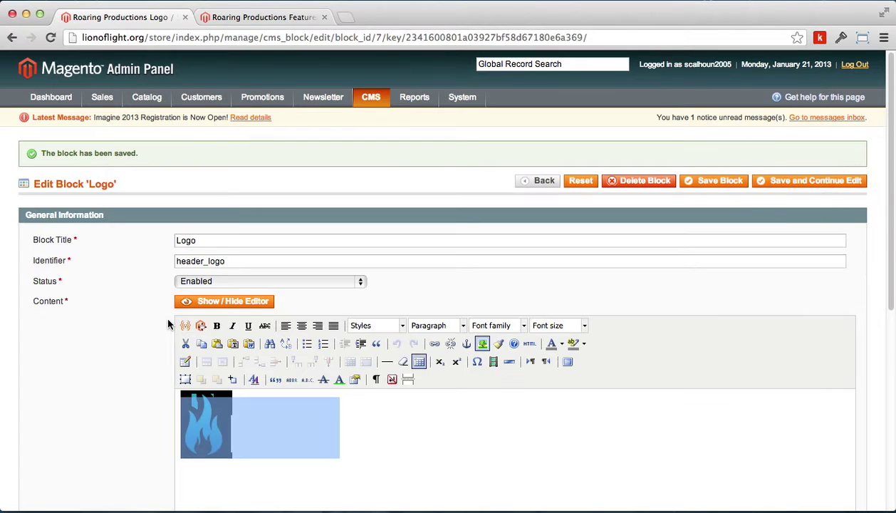
Step: Save the Logo block while keeping it open, and reload the storefront to check the logo's new position
click(794, 184)
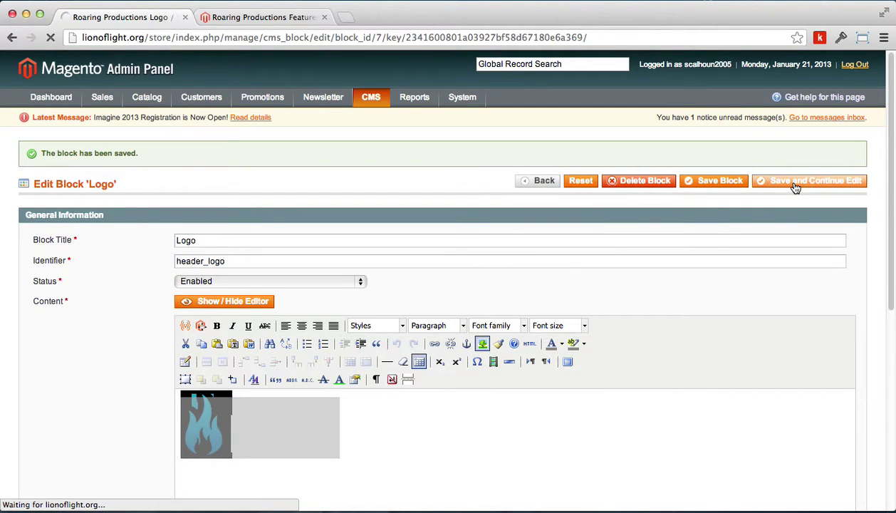
click(260, 19)
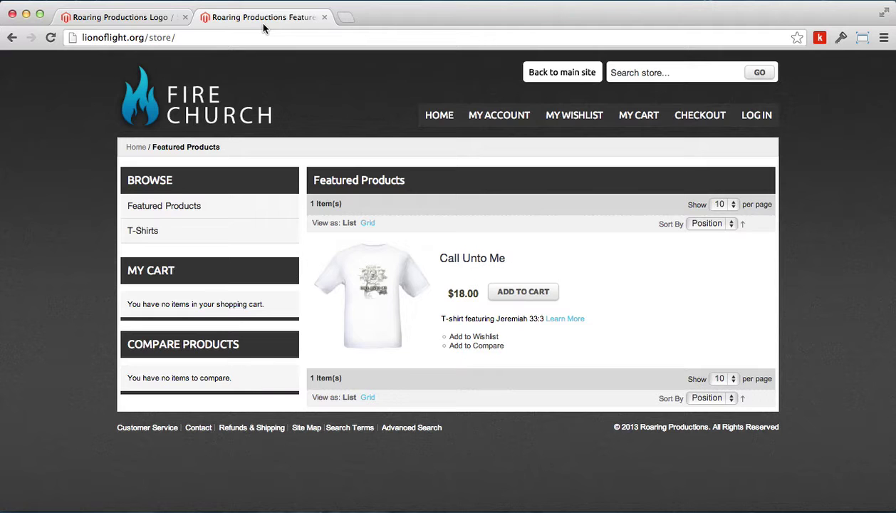
click(47, 37)
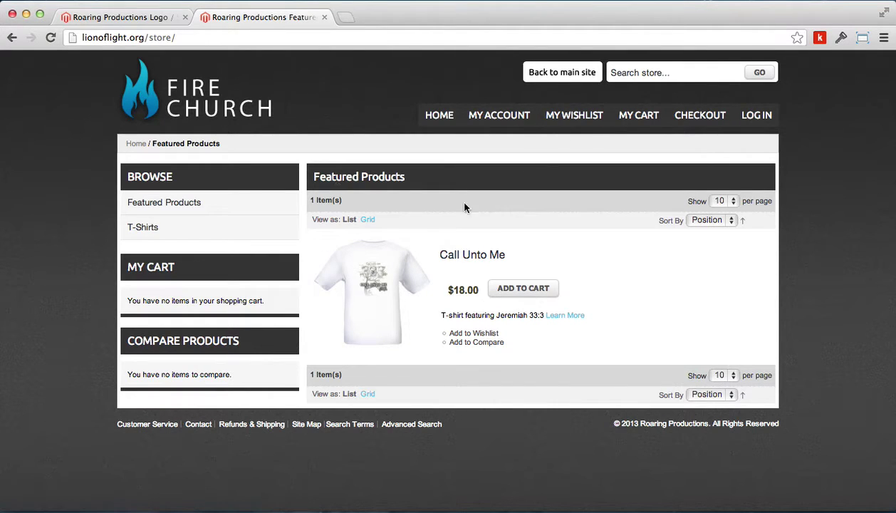
Step: Return to the Logo block's editing page and select the logo image in its content
click(134, 22)
click(205, 408)
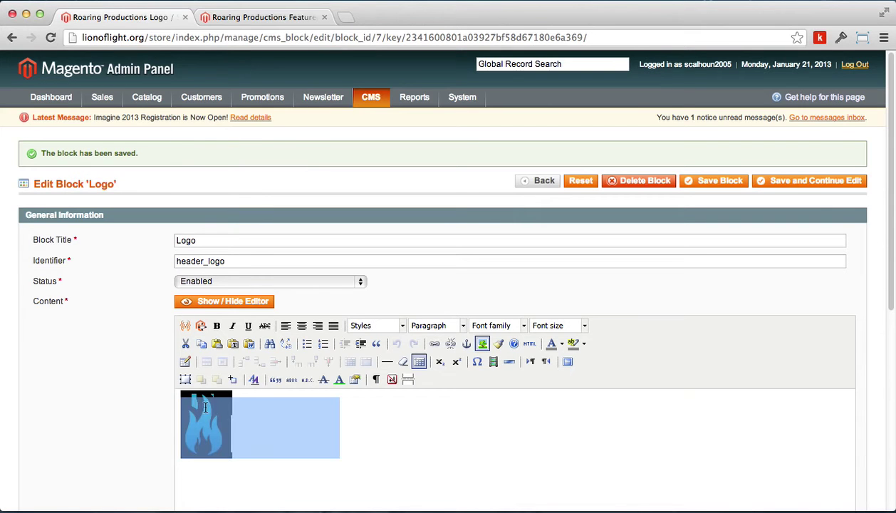
click(254, 379)
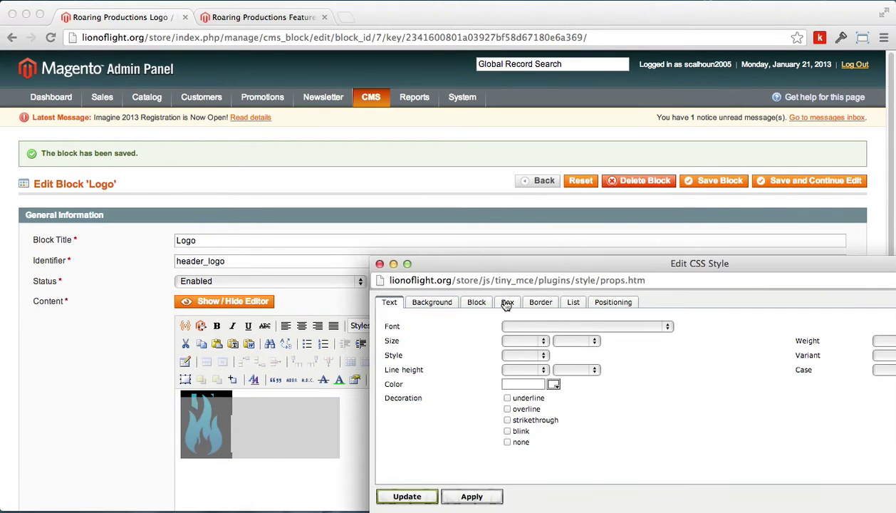
click(507, 303)
drag(618, 267, 396, 114)
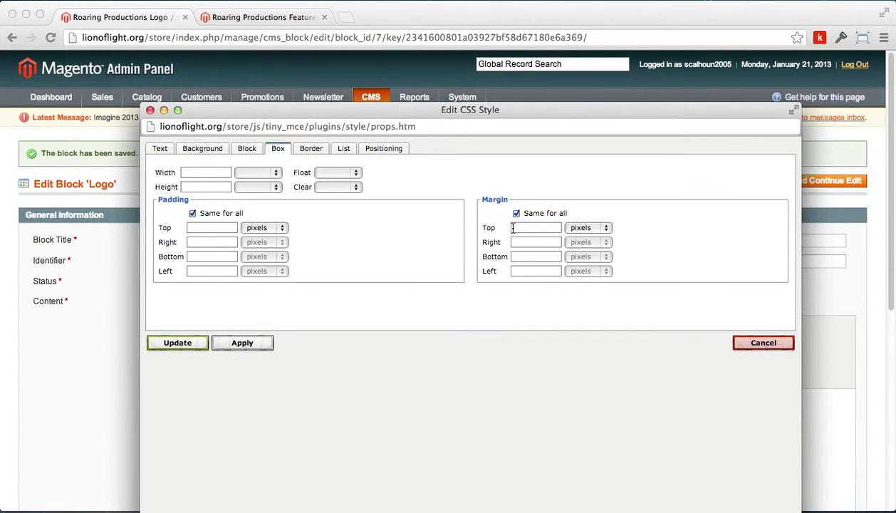
click(516, 213)
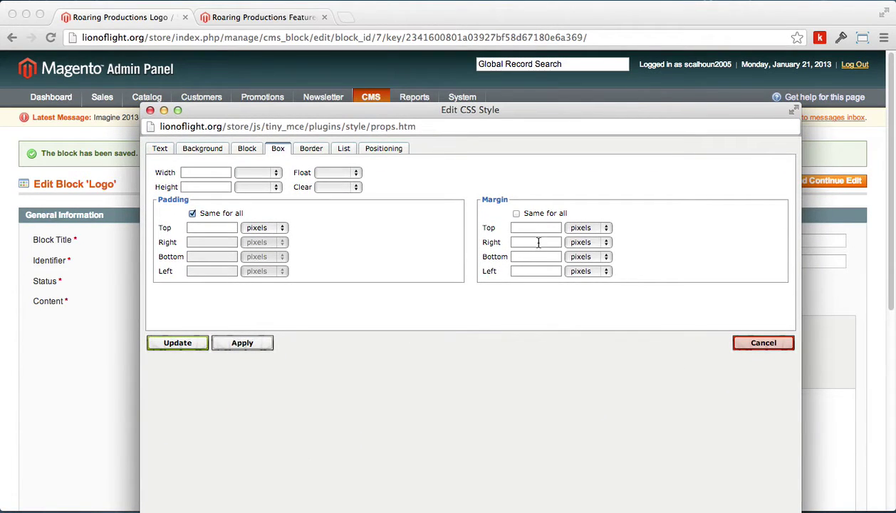
click(519, 226)
text(10)
click(761, 342)
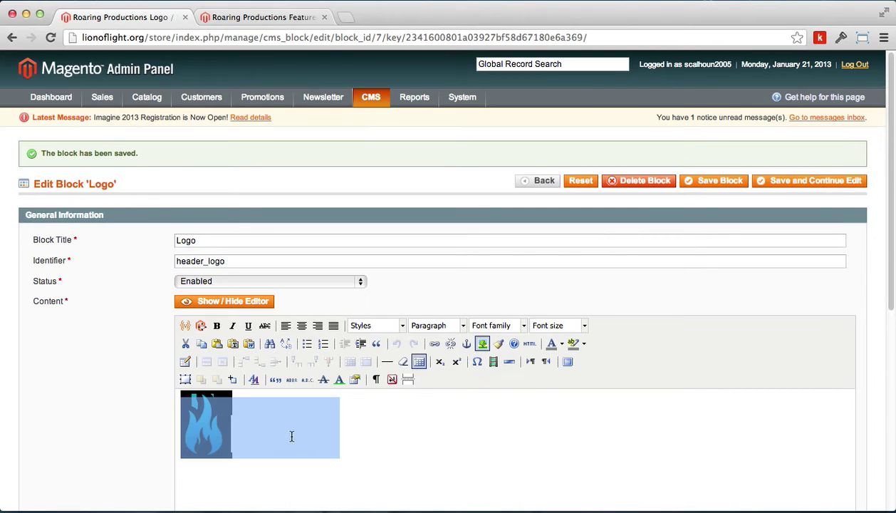
Step: Enter dimensions of 200 by 100 pixels for the logo image with proportions constrained, and update it without an image description
click(412, 428)
click(219, 426)
click(209, 435)
click(482, 346)
drag(520, 45, 284, 55)
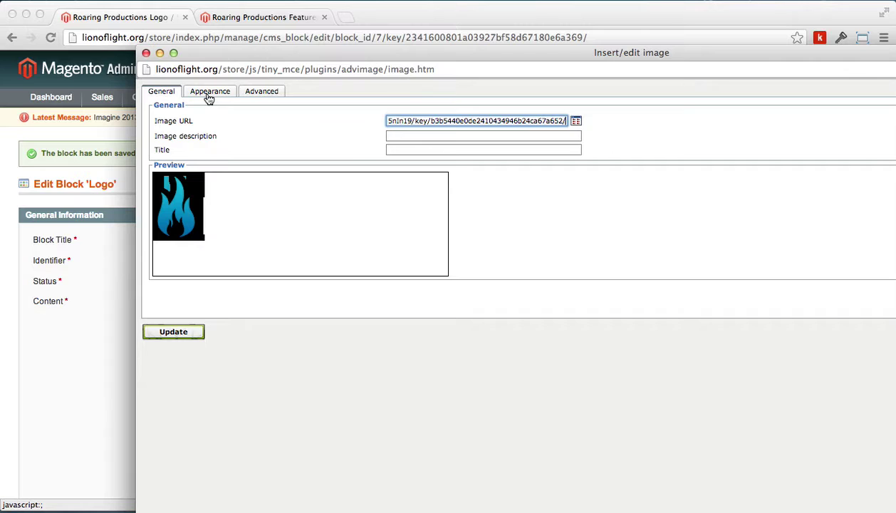
click(209, 92)
click(241, 138)
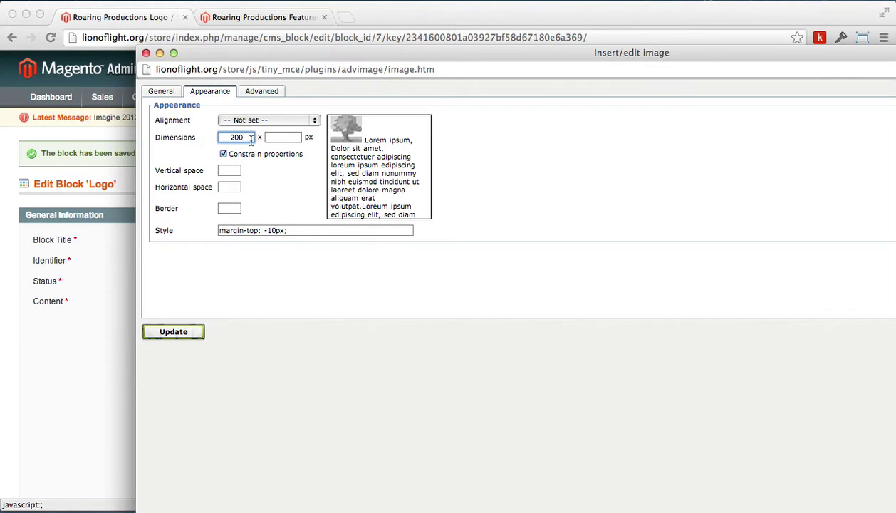
click(292, 140)
text(100)
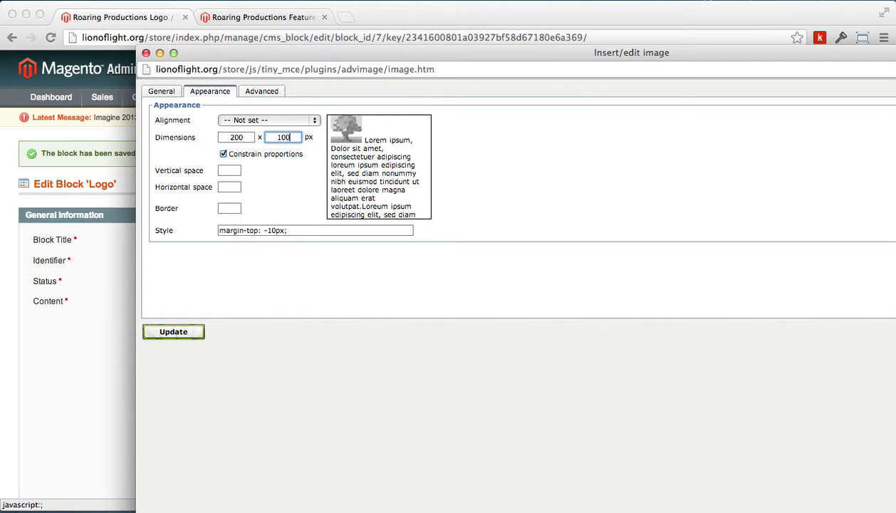
click(187, 330)
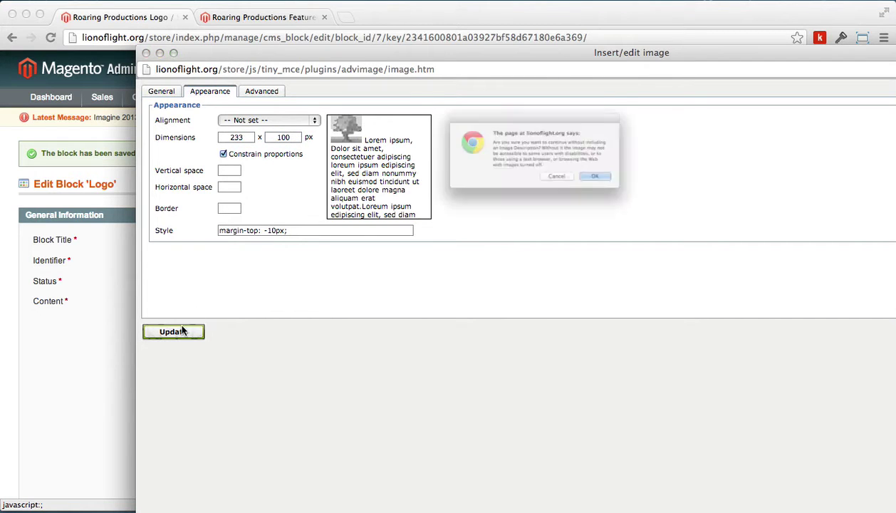
click(628, 194)
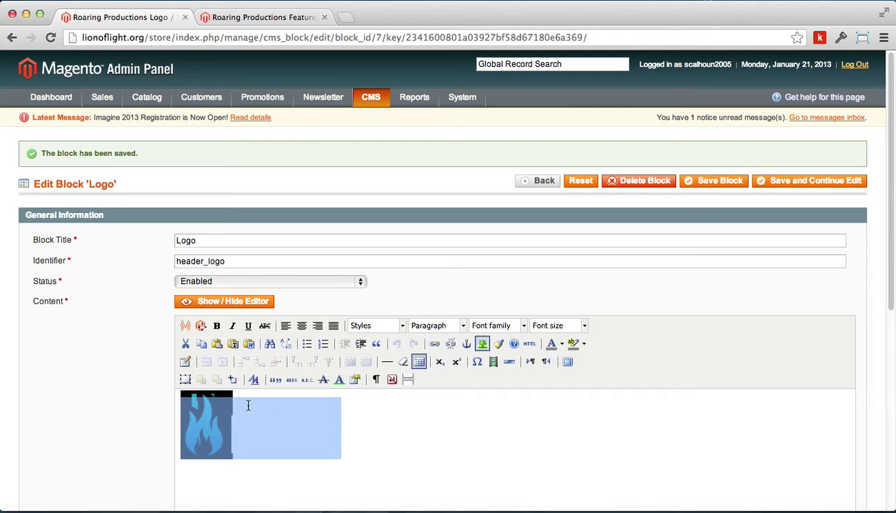
Step: Save the Logo block while keeping it open, and reload the storefront to check the resized logo
click(788, 189)
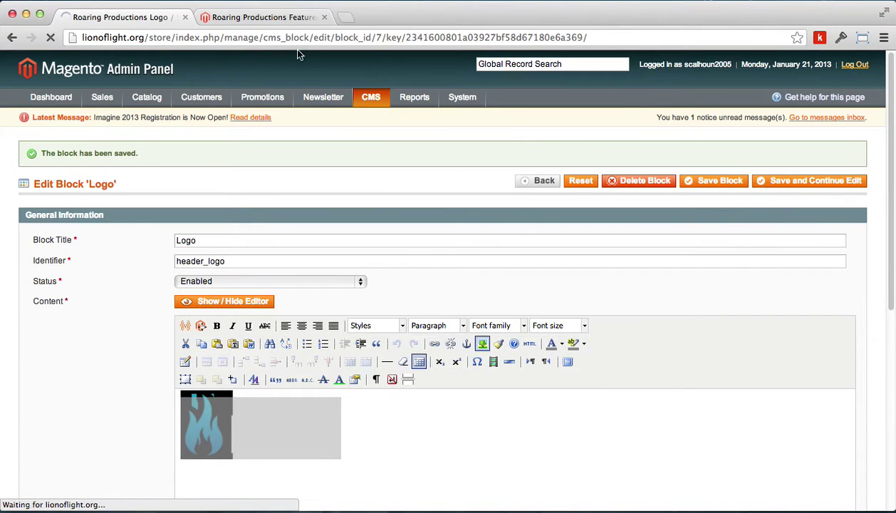
click(236, 27)
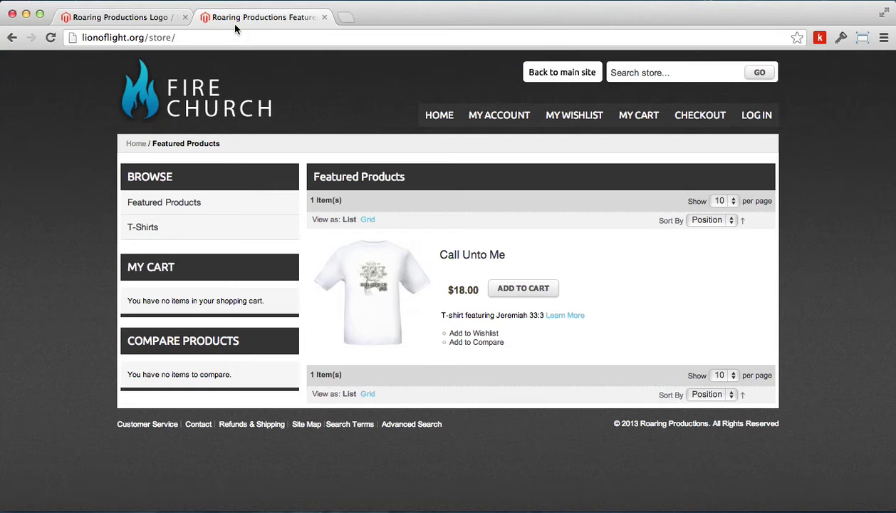
click(51, 37)
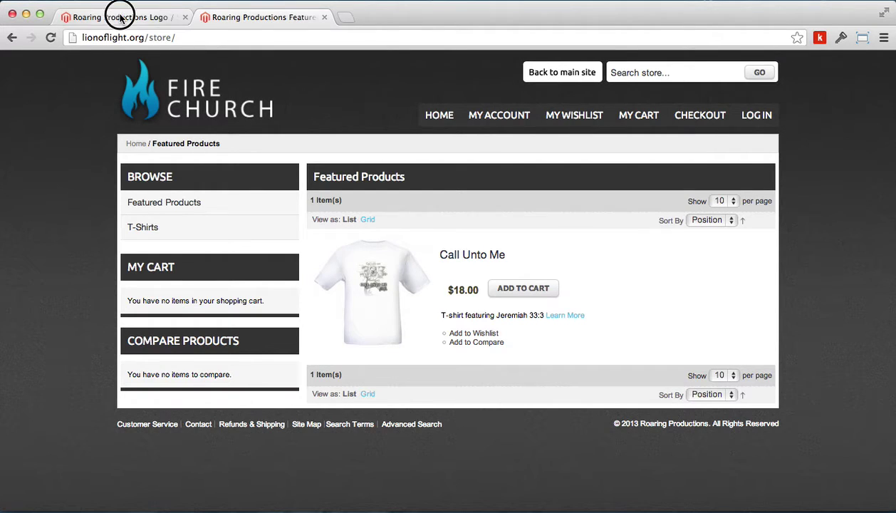
Step: Reduce the logo image's width to 133 pixels in the Logo block, keeping proportions constrained and continuing without an image description
click(98, 15)
click(212, 403)
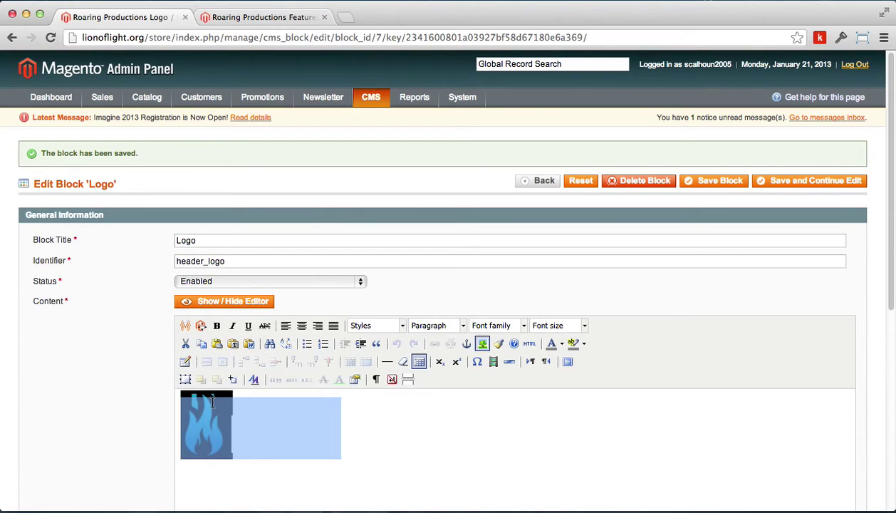
click(482, 343)
click(443, 72)
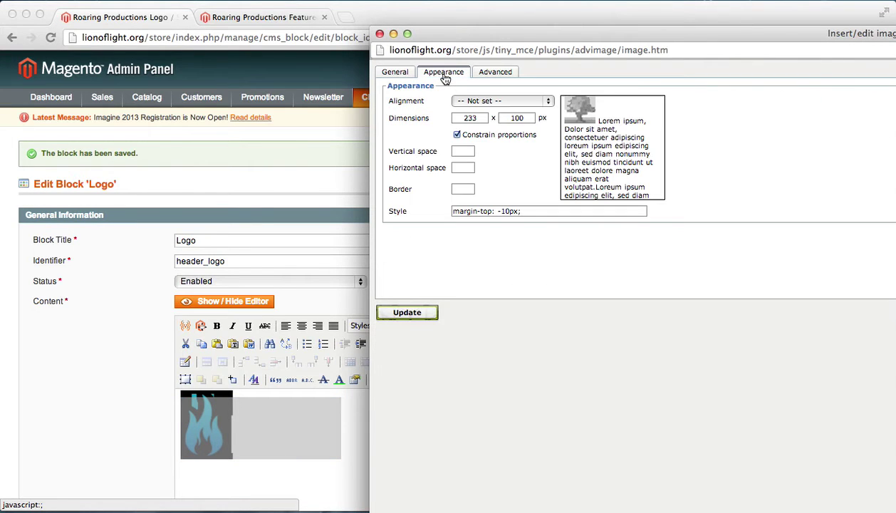
click(481, 118)
click(407, 312)
click(627, 194)
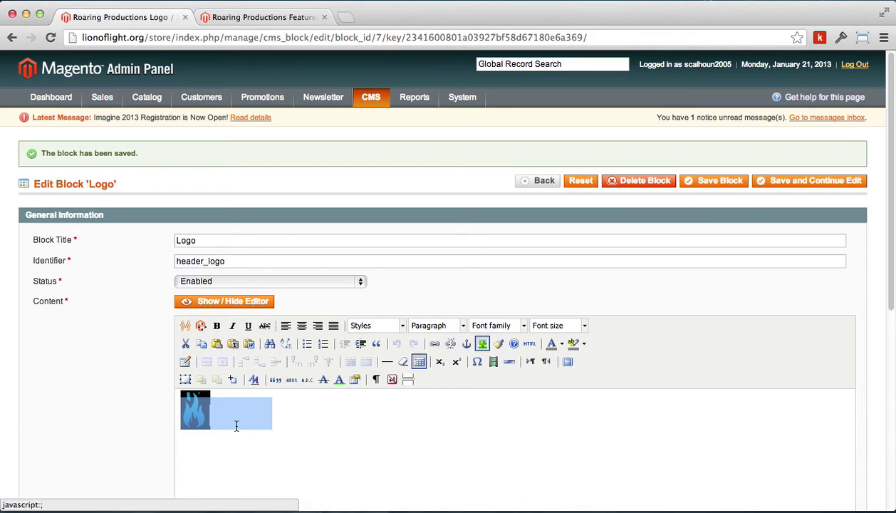
Step: Save the Logo block with the smaller logo, keep it open, and reload the storefront to check the header
click(805, 183)
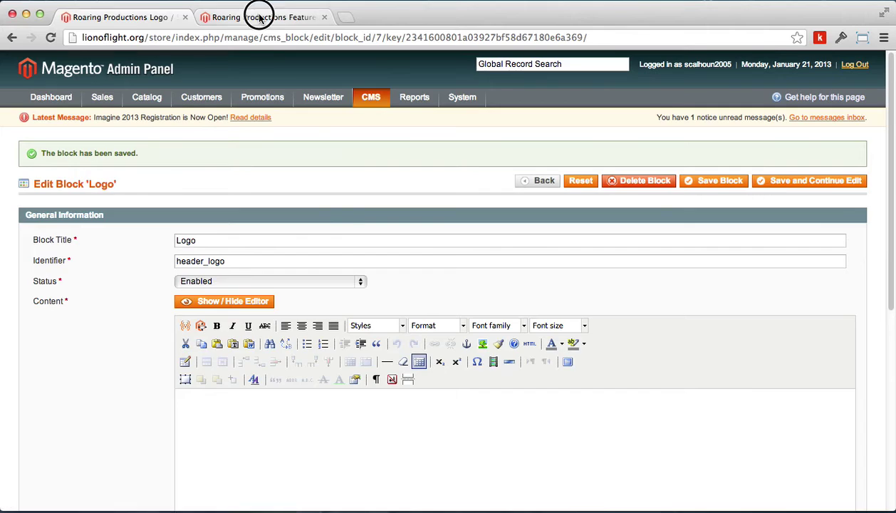
click(257, 17)
click(49, 41)
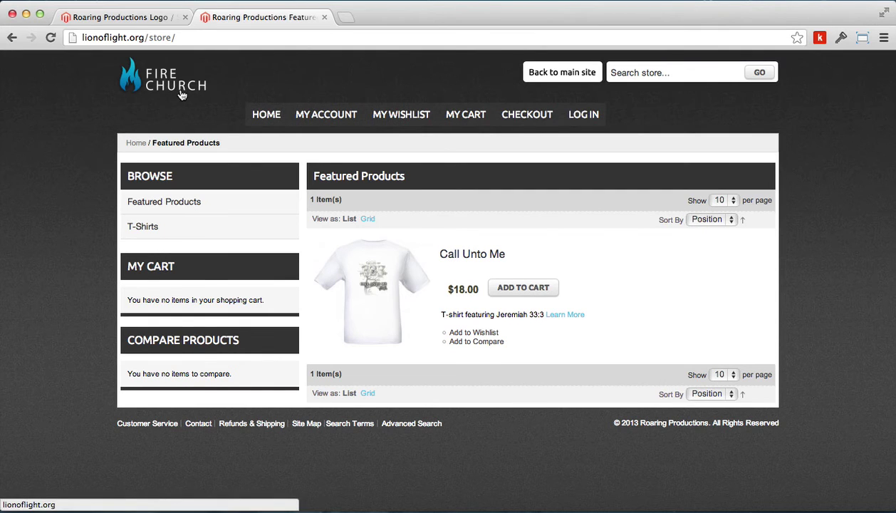
Step: Set the logo image's width to 233 pixels in the Logo block and update it without an image description
click(114, 15)
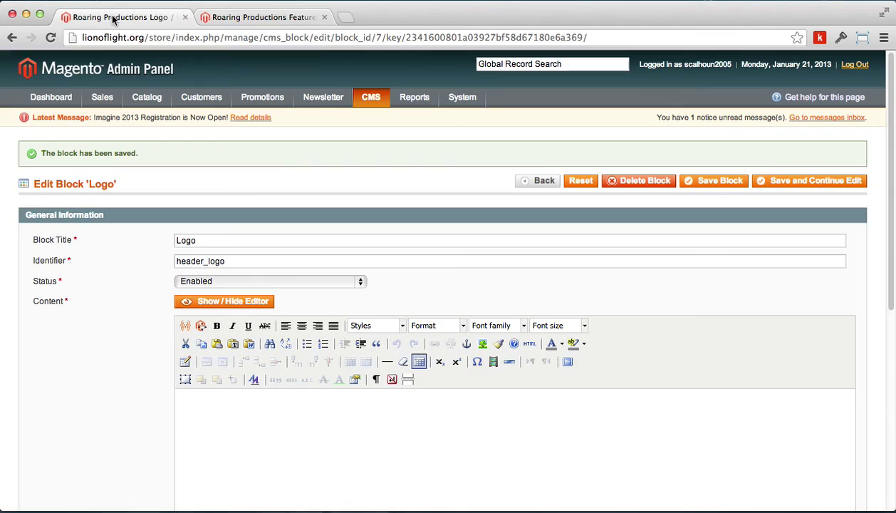
click(207, 401)
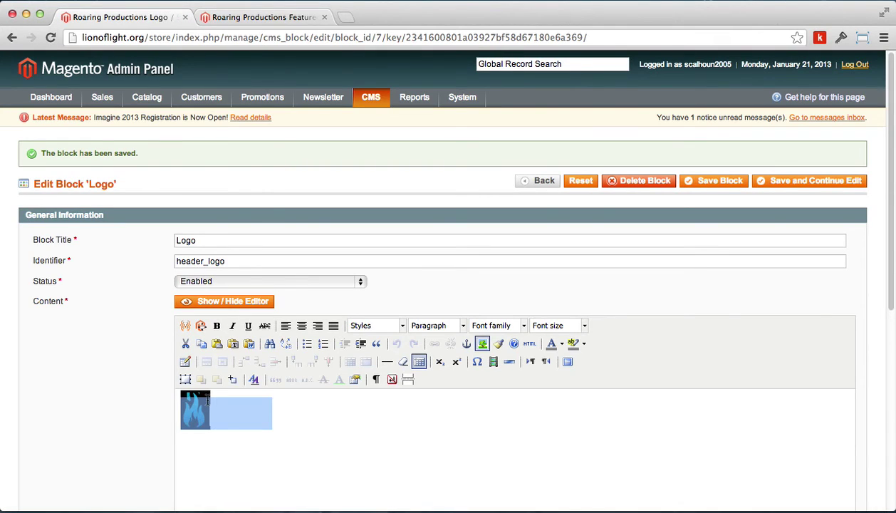
click(482, 344)
click(445, 72)
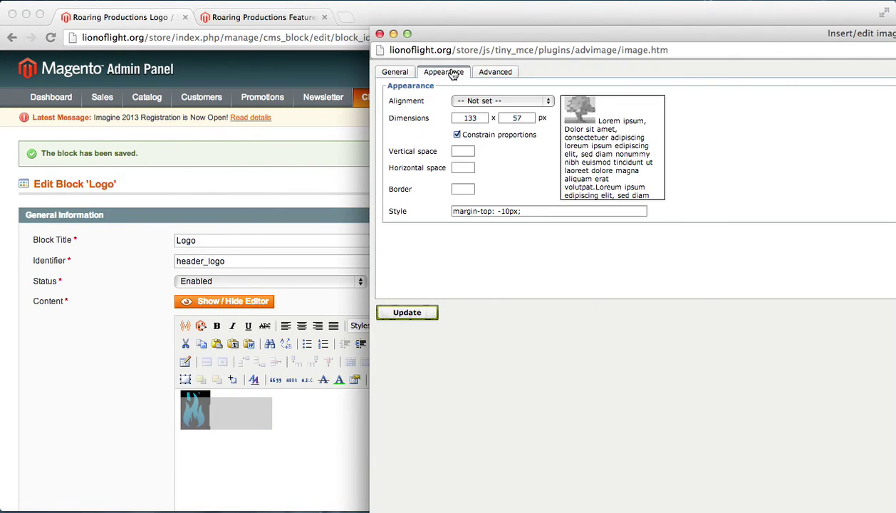
click(474, 119)
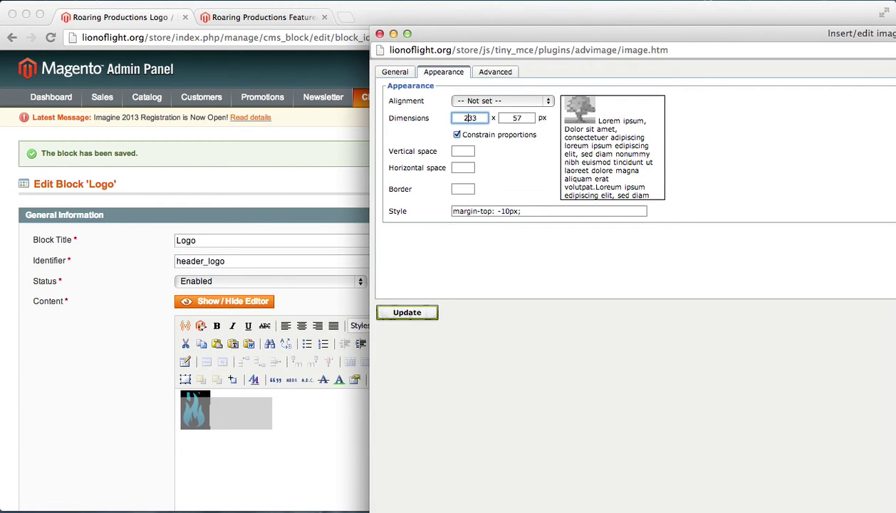
click(403, 315)
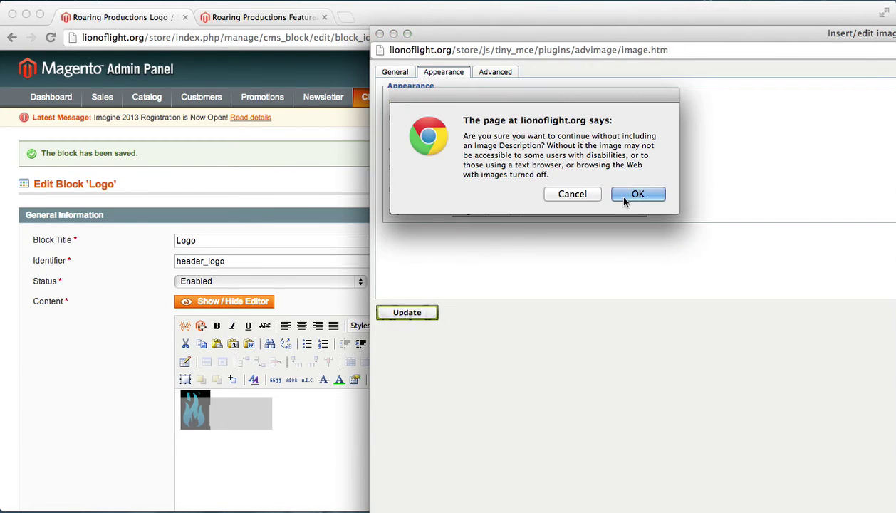
click(632, 194)
Step: Save the Logo block with the enlarged logo, keep it open, and reload the storefront to check the header
click(791, 183)
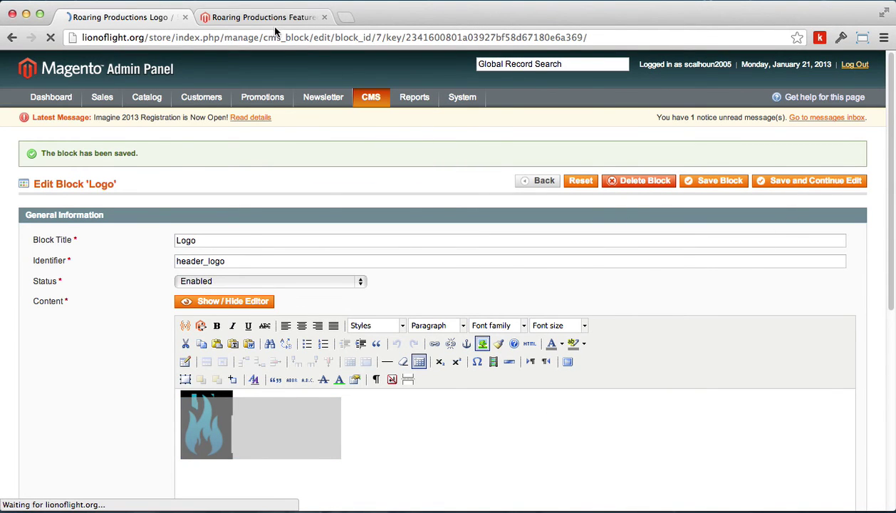
click(227, 24)
click(50, 38)
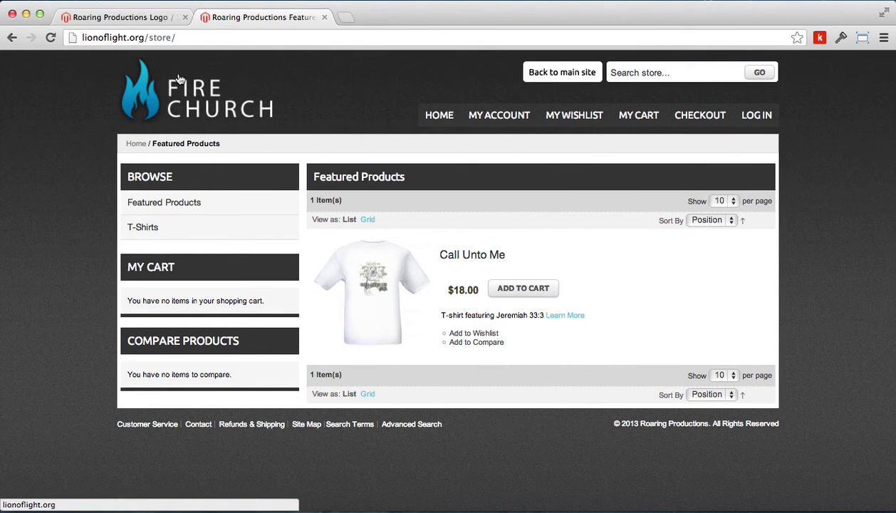
Step: Clear both the width and height of the logo image in the Logo block, and update it without an image description
click(138, 20)
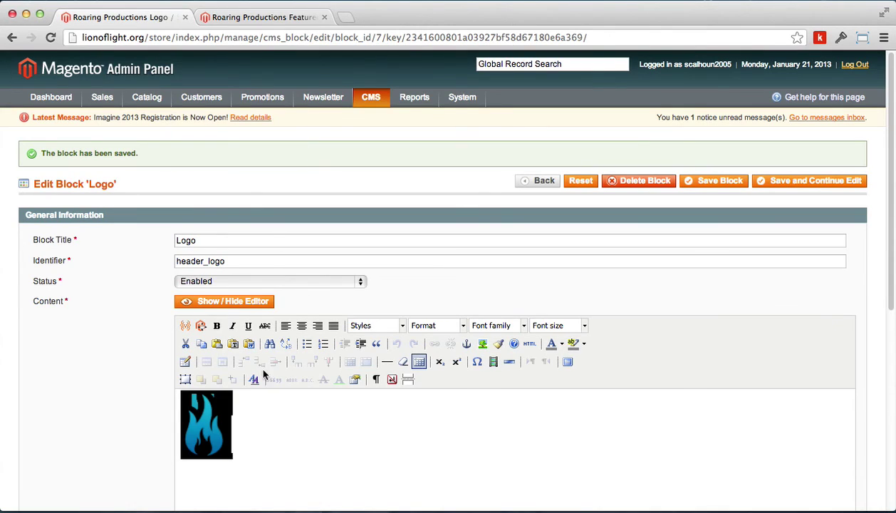
click(222, 413)
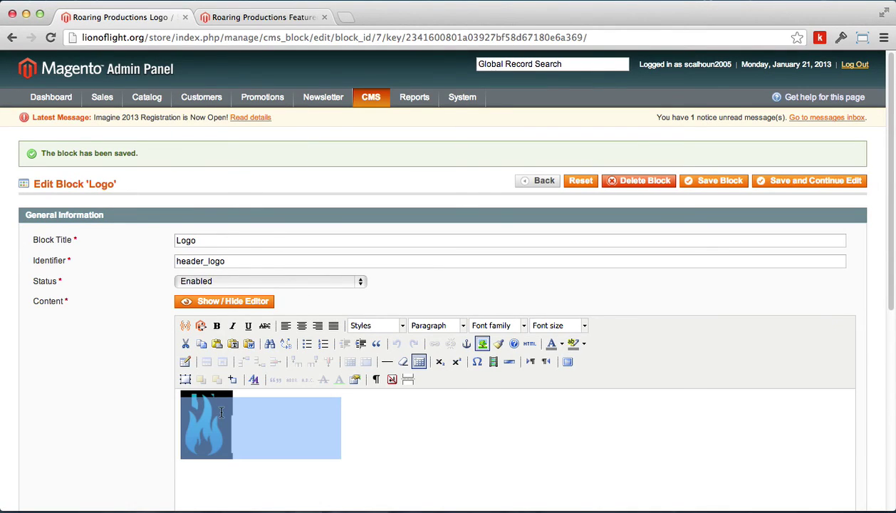
click(483, 344)
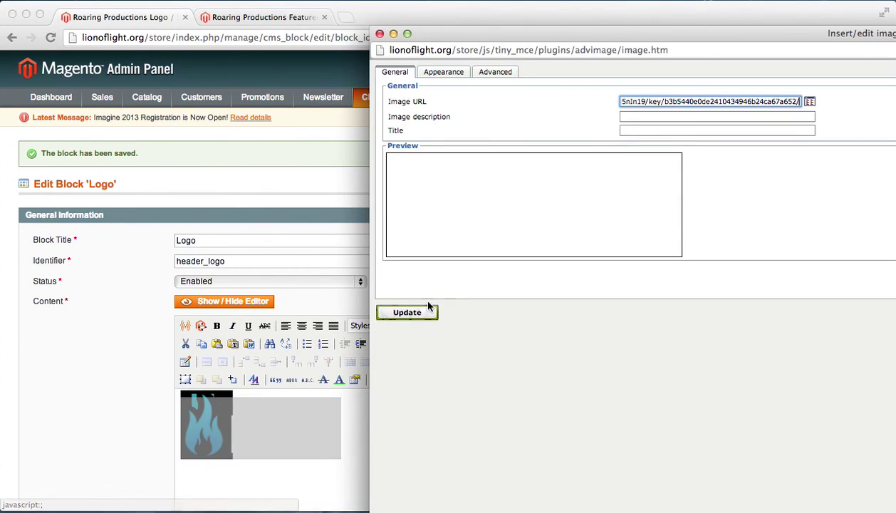
click(449, 75)
double_click(468, 117)
key(BackSpace)
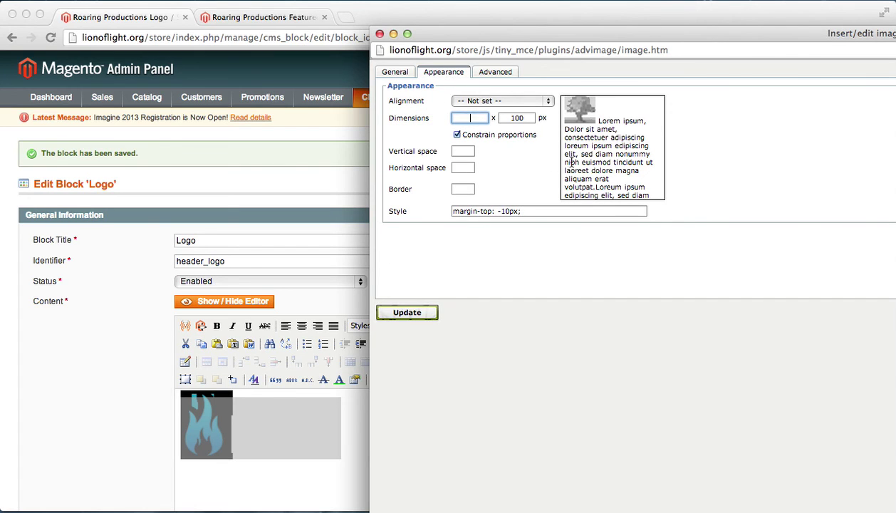
double_click(517, 117)
key(BackSpace)
click(407, 312)
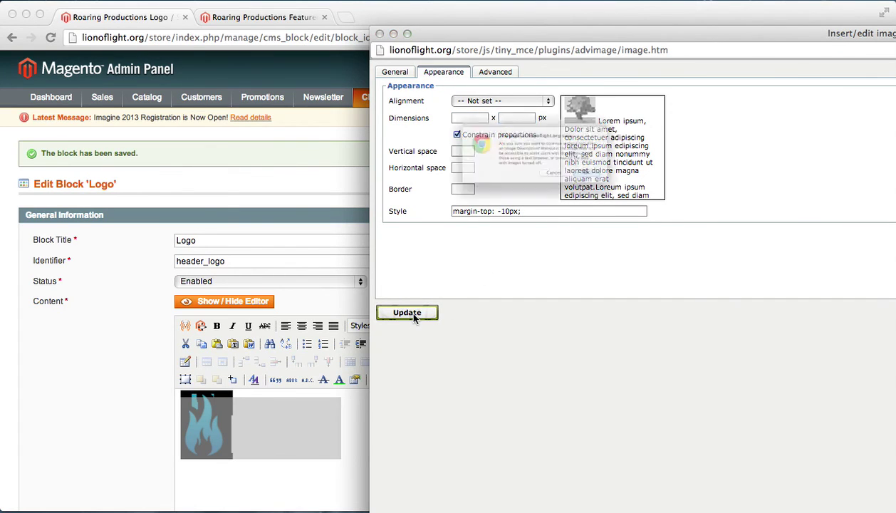
click(636, 194)
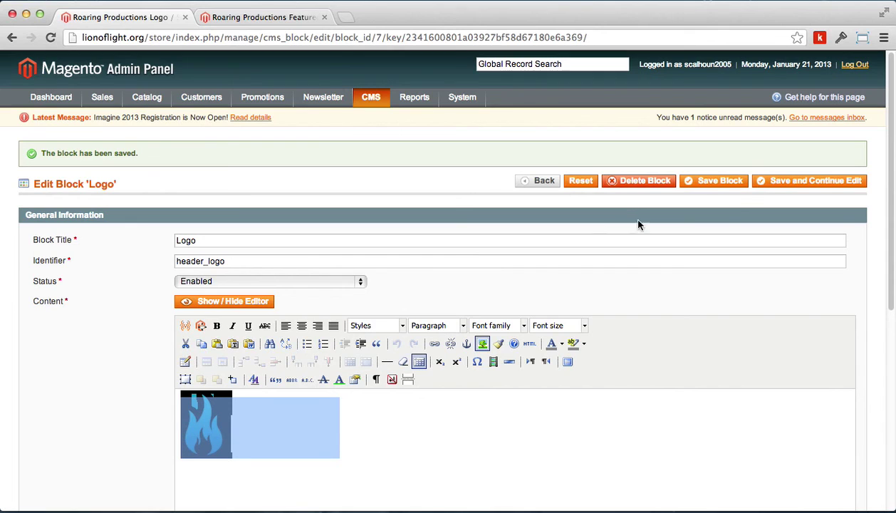
Step: Save the Logo block while keeping it open, reload the storefront to check the logo without fixed dimensions, and return to the block
click(780, 180)
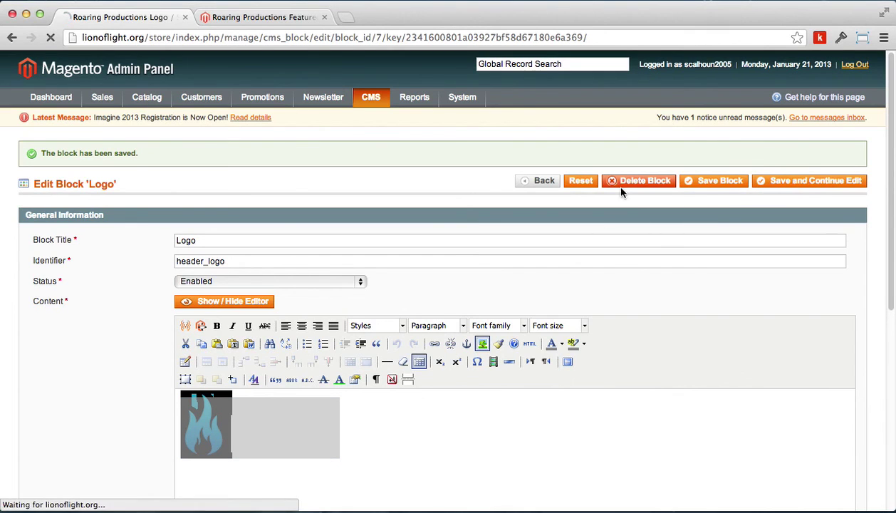
click(257, 18)
click(169, 38)
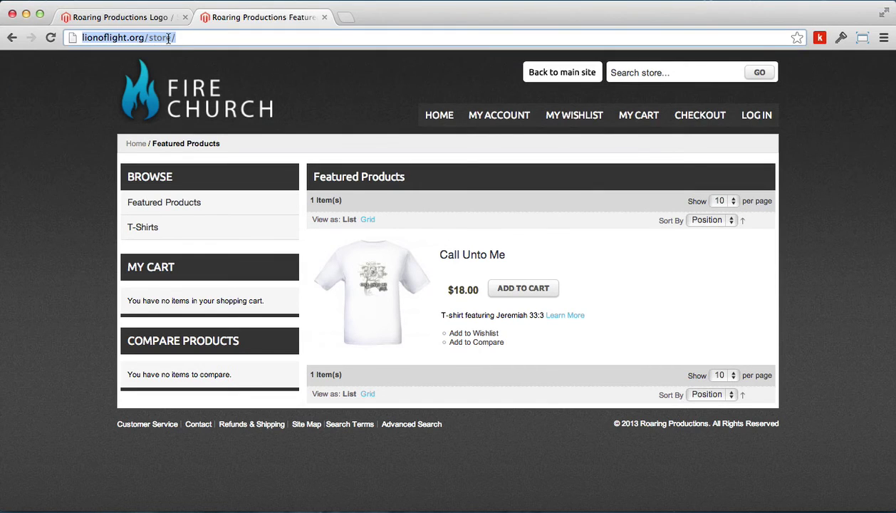
key(Return)
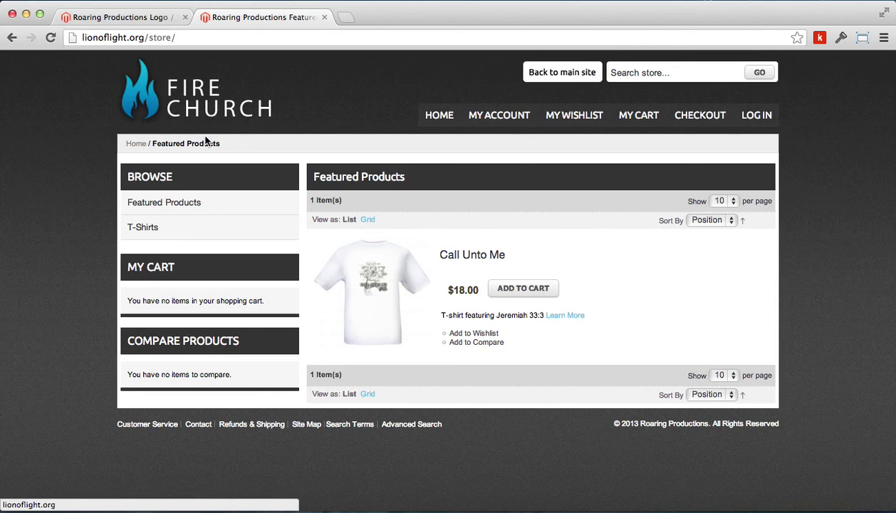
click(143, 18)
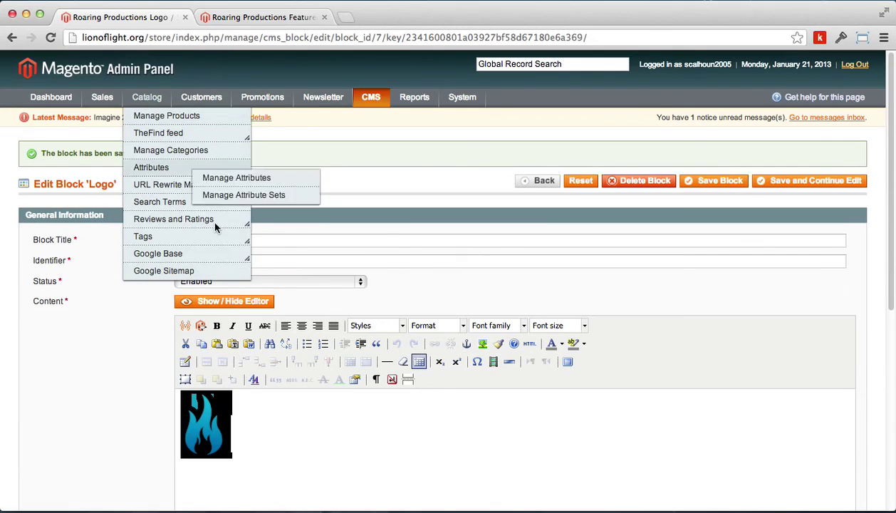